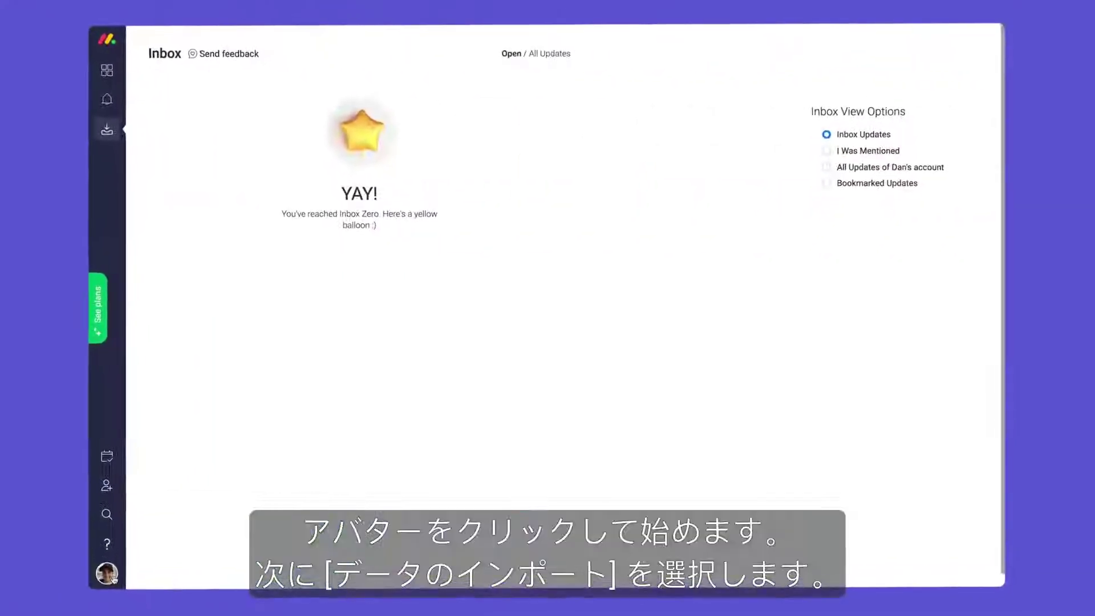
Upload monday.com Flavors.xlsx from the Desktop via Import data > Excel, then start customizing the board.
{"action": "left_click", "coordinate": [114, 578]}
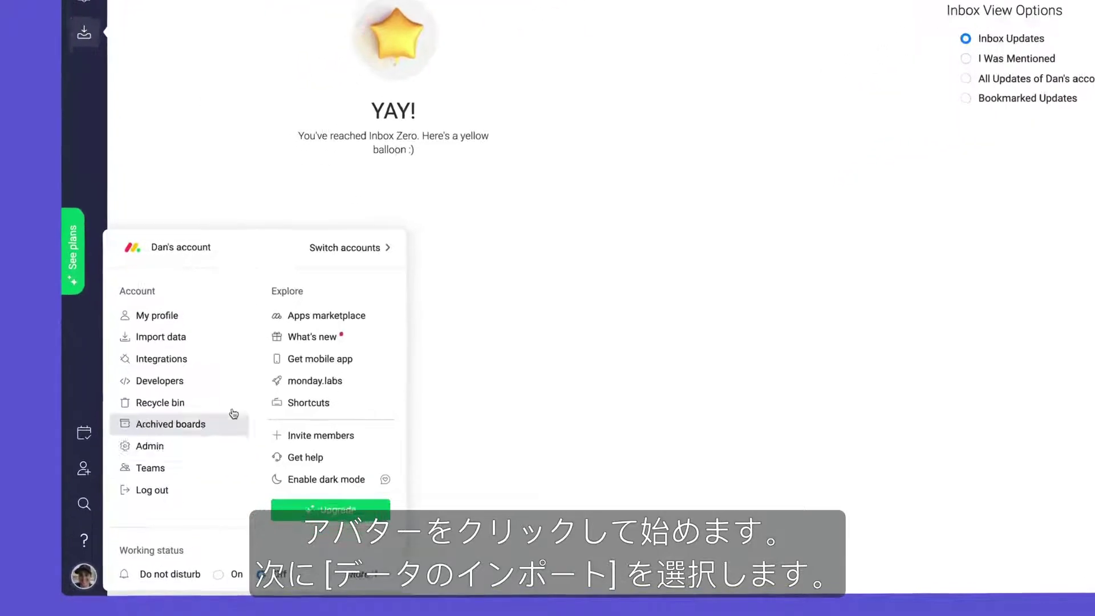
{"action": "left_click", "coordinate": [212, 282]}
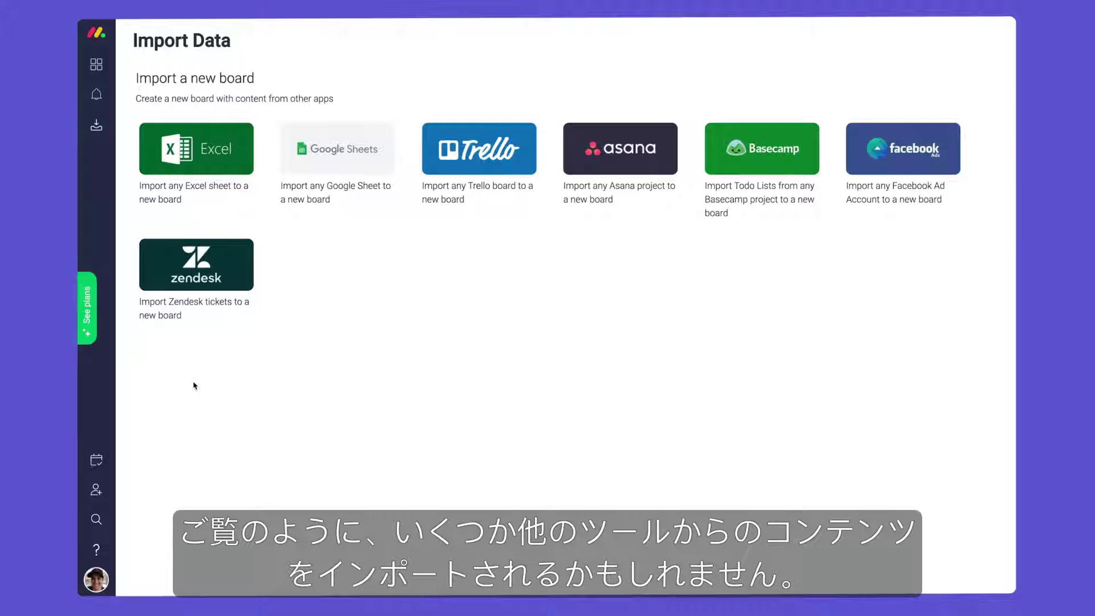
{"action": "left_click", "coordinate": [241, 151]}
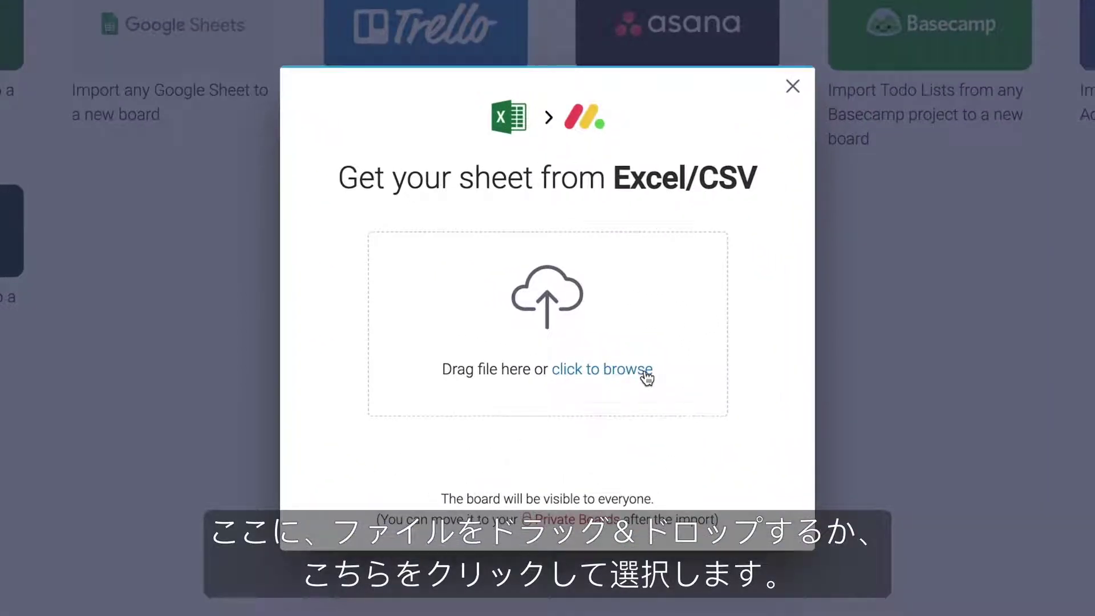
{"action": "left_click", "coordinate": [645, 372]}
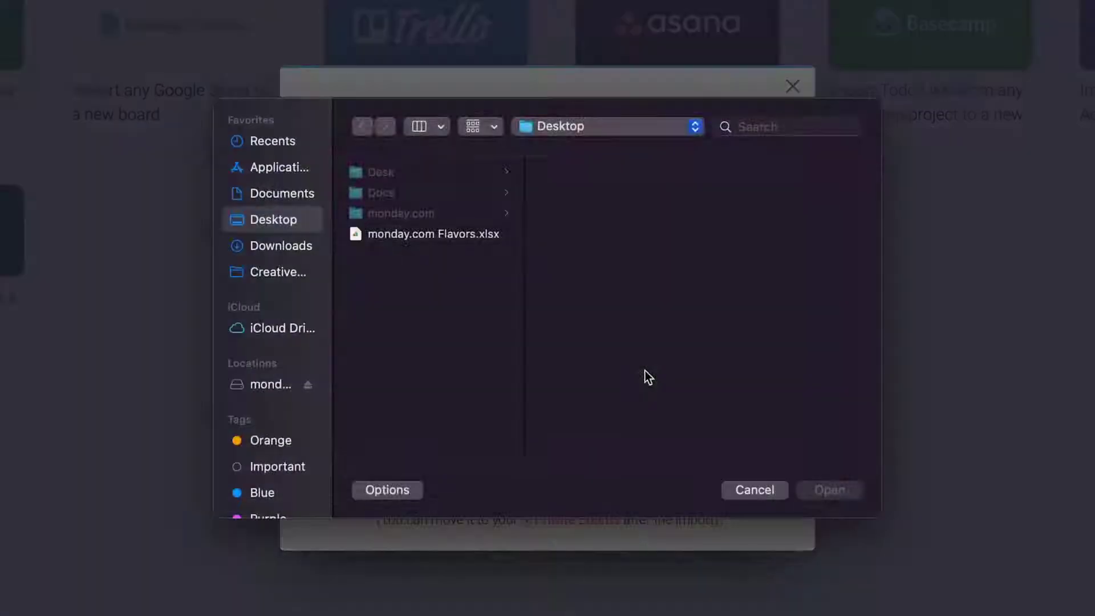
{"action": "left_click", "coordinate": [832, 494]}
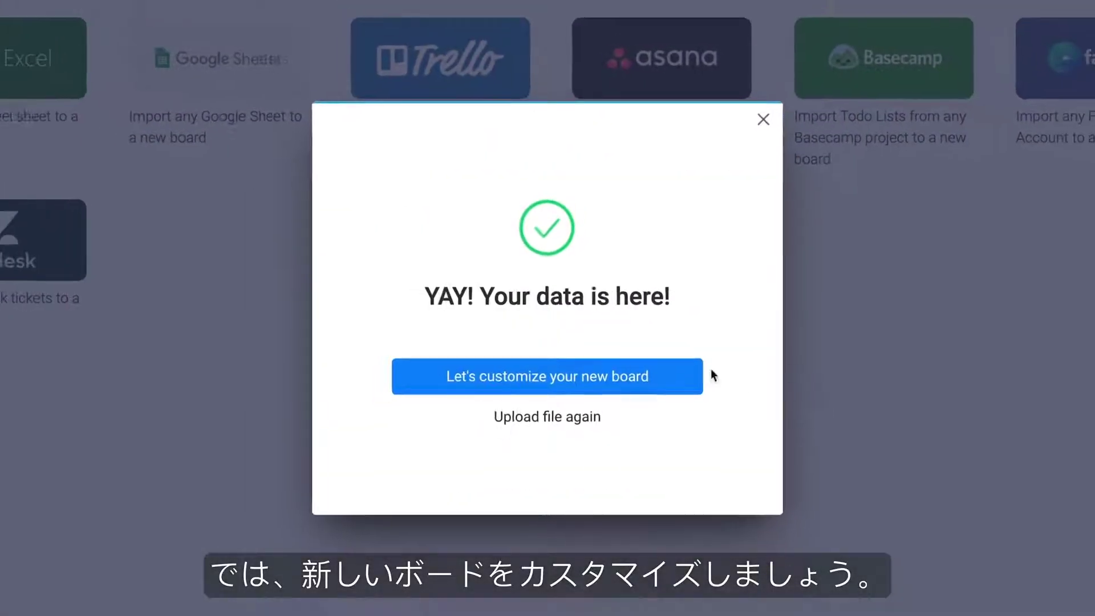
{"action": "left_click", "coordinate": [596, 378]}
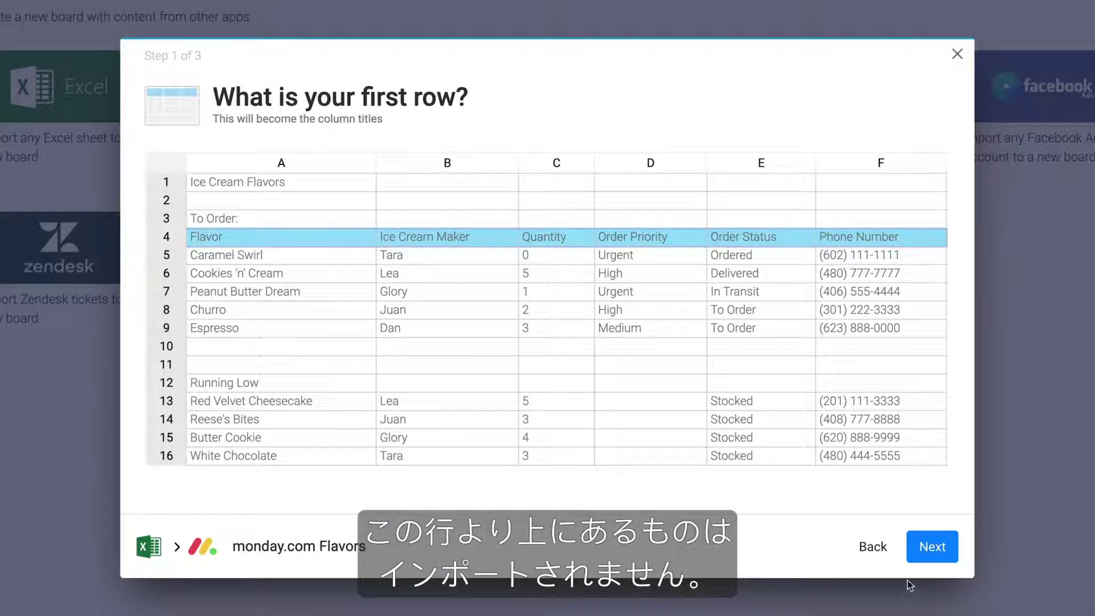
Keep row 4 as titles and column A as item names; make Ice Cream Maker and Phone Number Text columns.
{"action": "left_click", "coordinate": [948, 563]}
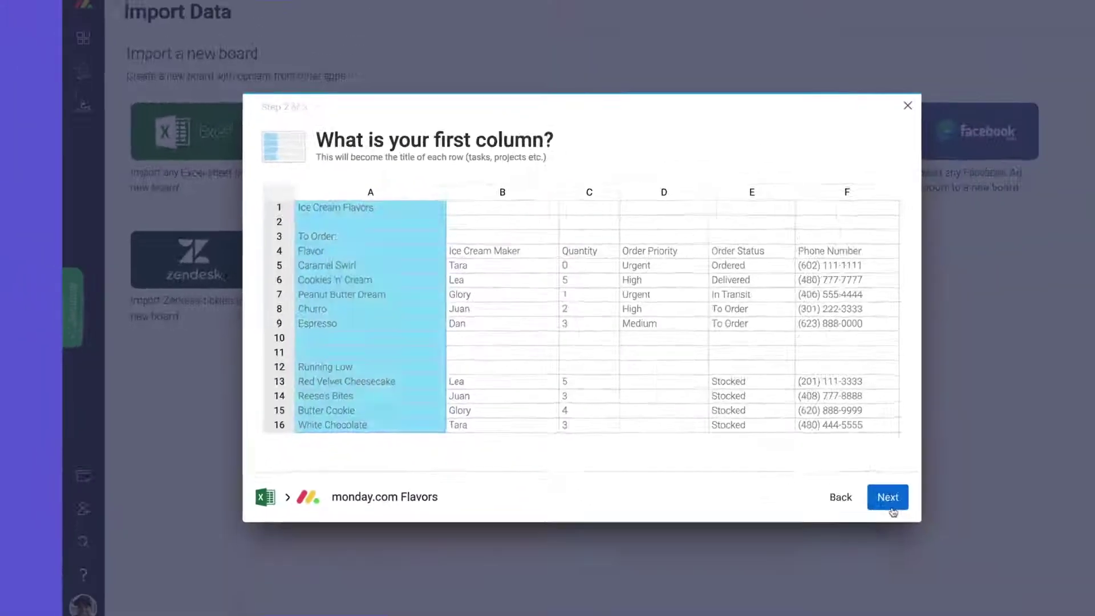
{"action": "left_click", "coordinate": [891, 506]}
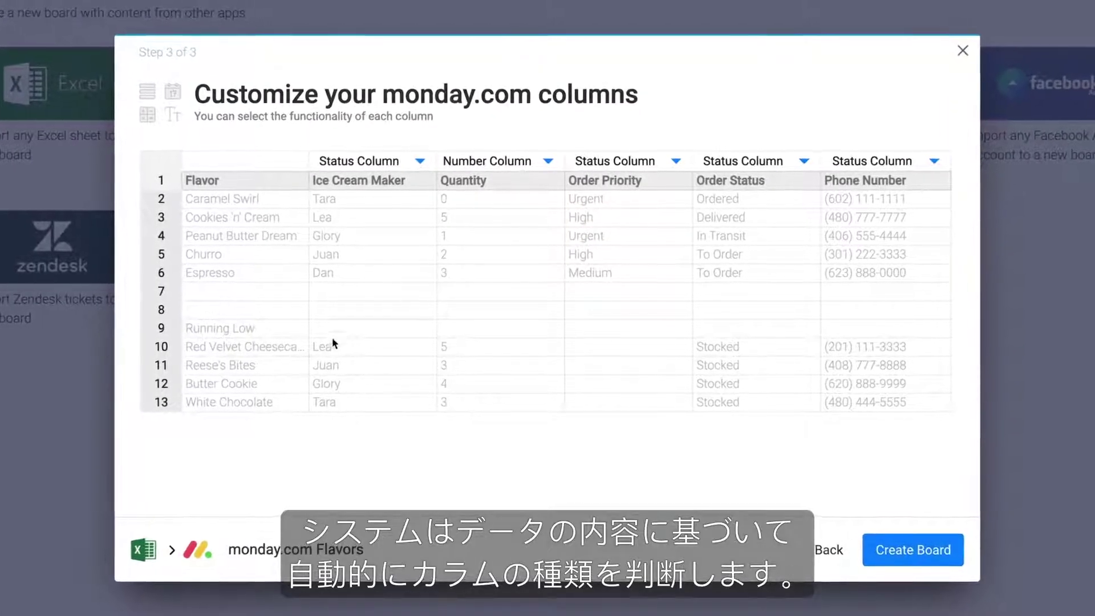
{"action": "left_click", "coordinate": [419, 162]}
{"action": "left_click", "coordinate": [418, 255]}
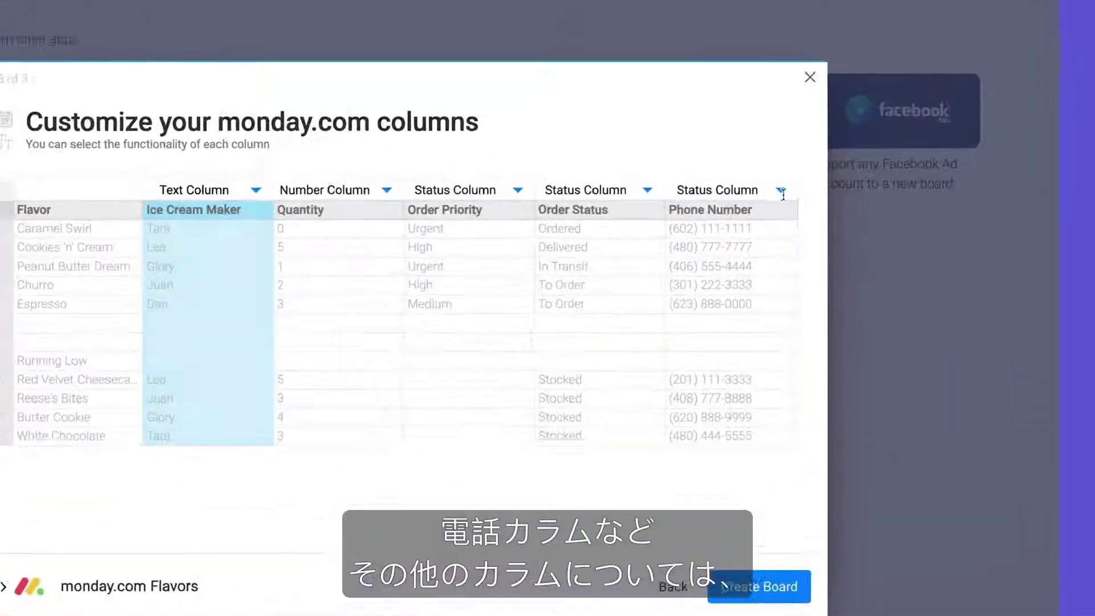
{"action": "left_click", "coordinate": [782, 192]}
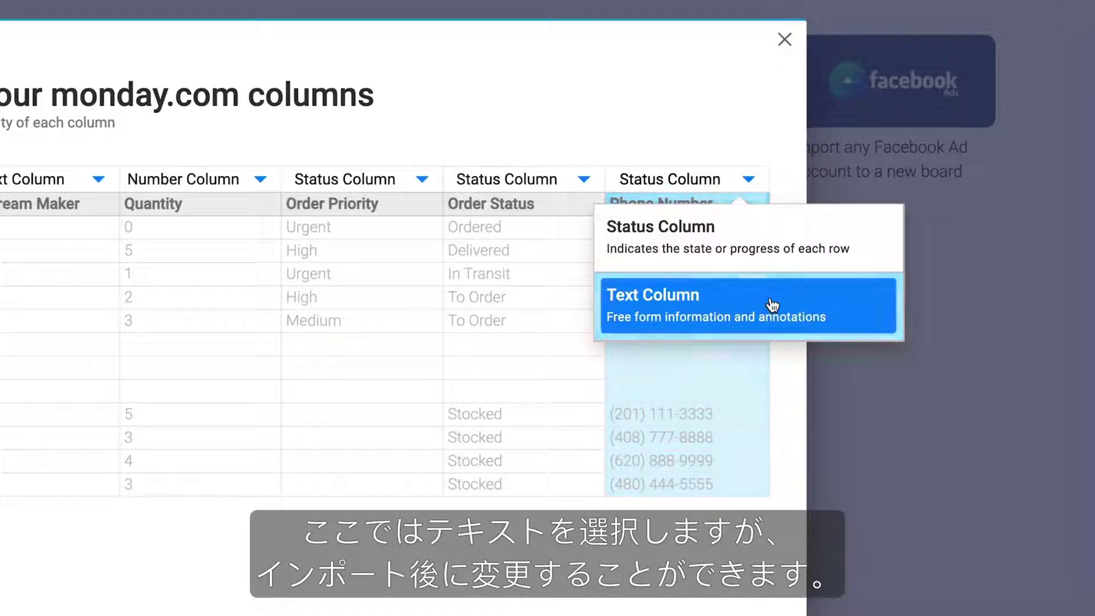
{"action": "left_click", "coordinate": [772, 302]}
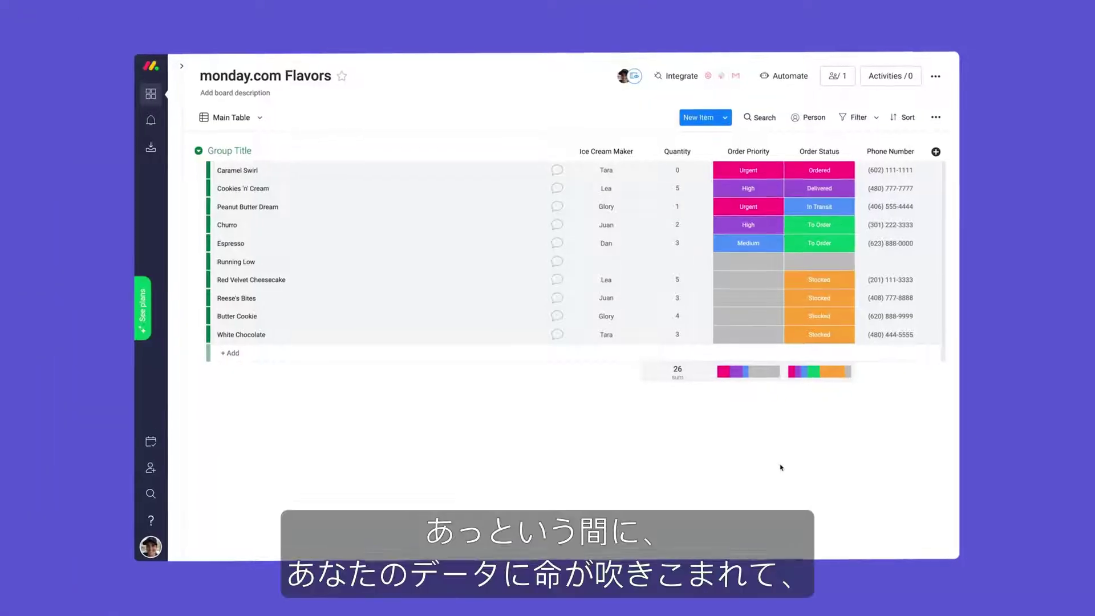
Rename the first group to 'To Order' and add a new group of items.
{"action": "type", "text": "To Order"}
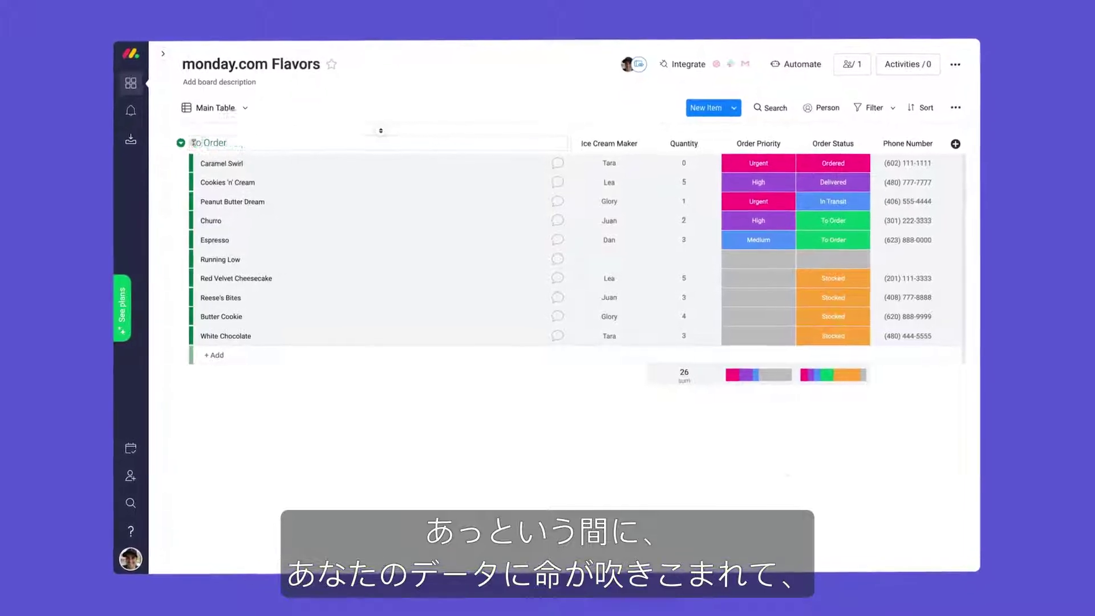
{"action": "key", "text": "Delete"}
{"action": "left_click", "coordinate": [740, 100]}
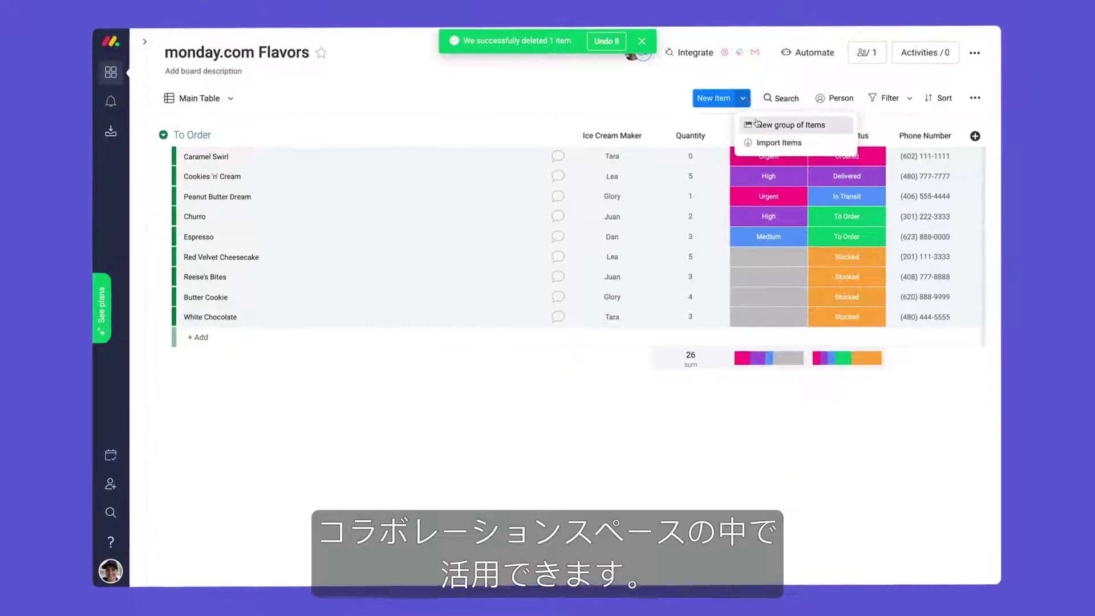
{"action": "left_click", "coordinate": [778, 120]}
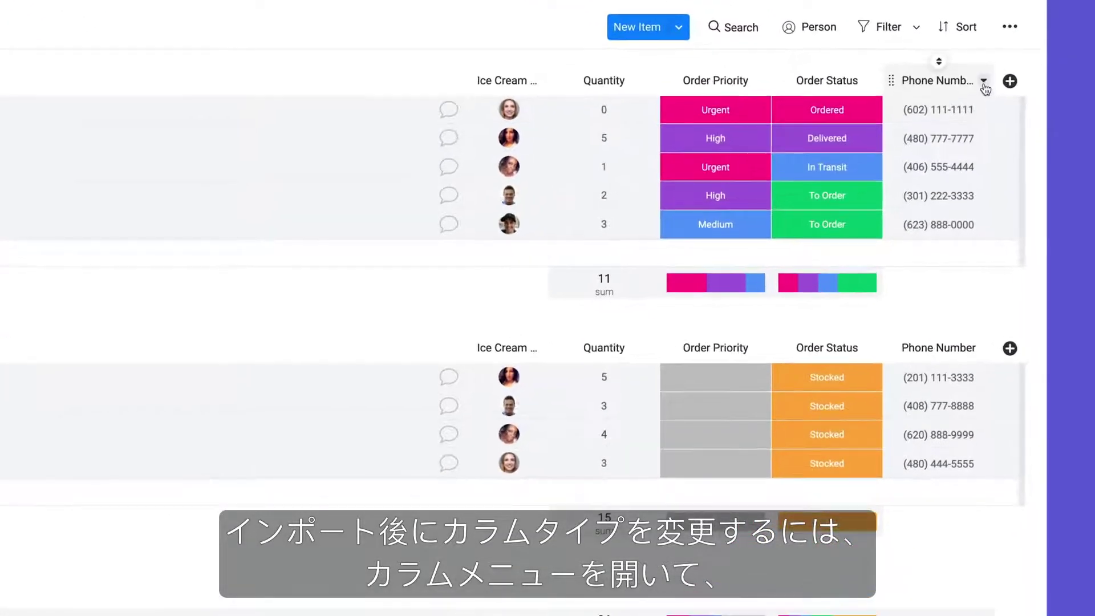
Change the Phone Number column's type to Phone.
{"action": "left_click", "coordinate": [984, 83]}
{"action": "mouse_move", "coordinate": [936, 314]}
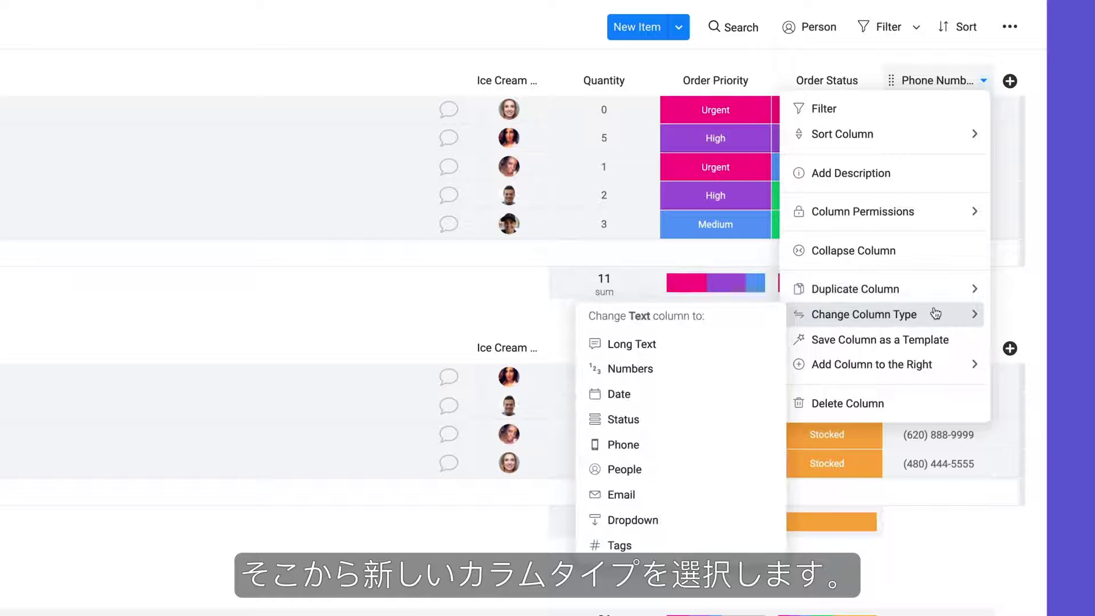
{"action": "left_click", "coordinate": [658, 447]}
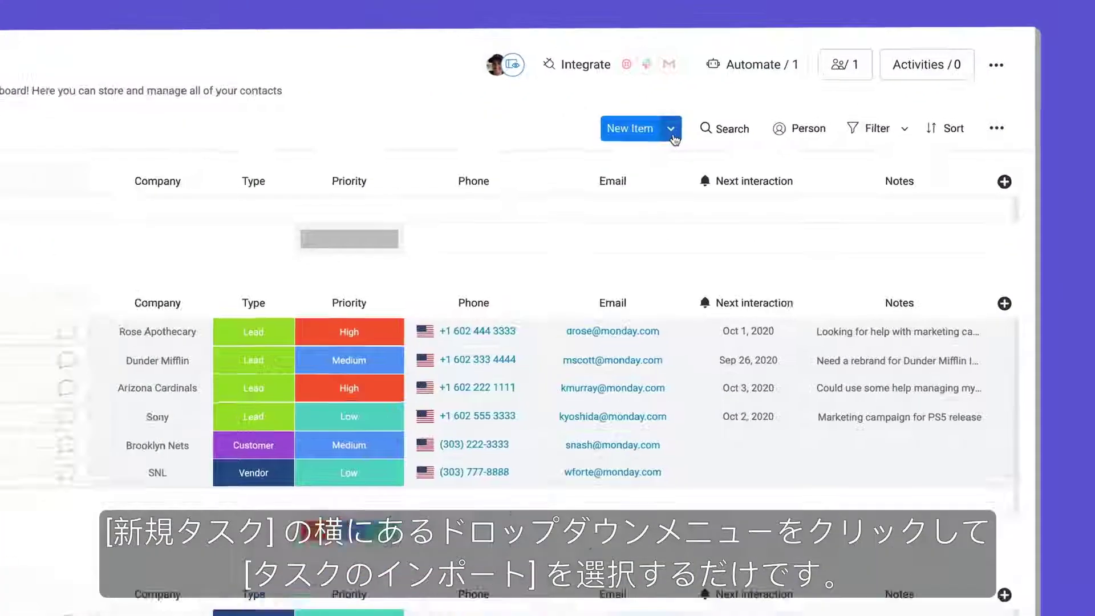
Import the Feb Leads Excel file into Contacts, using the Name column as item names.
{"action": "left_click", "coordinate": [674, 136]}
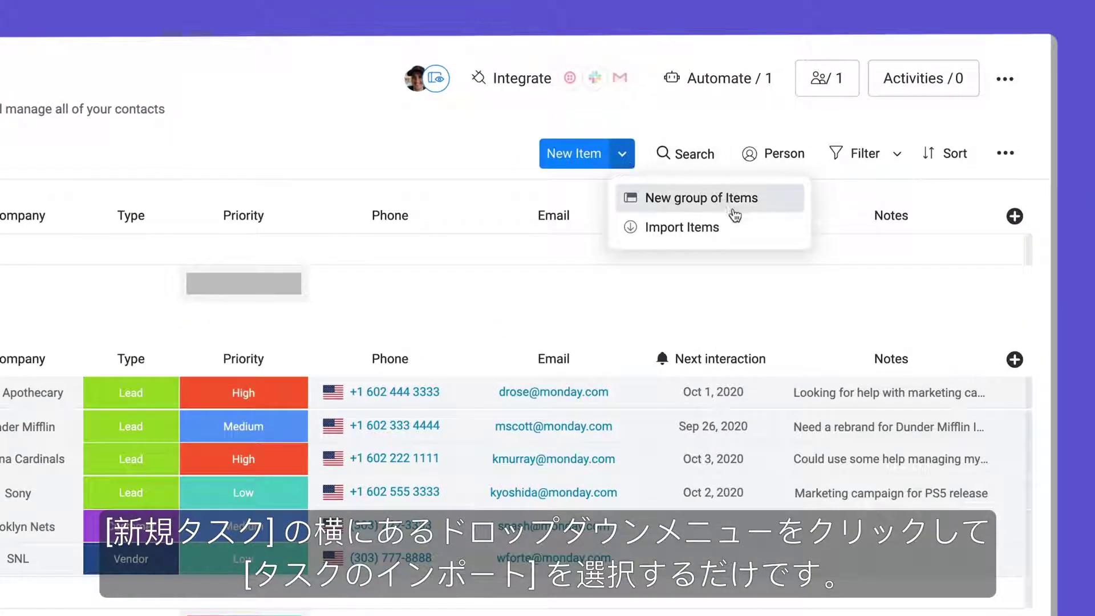
{"action": "left_click", "coordinate": [733, 231]}
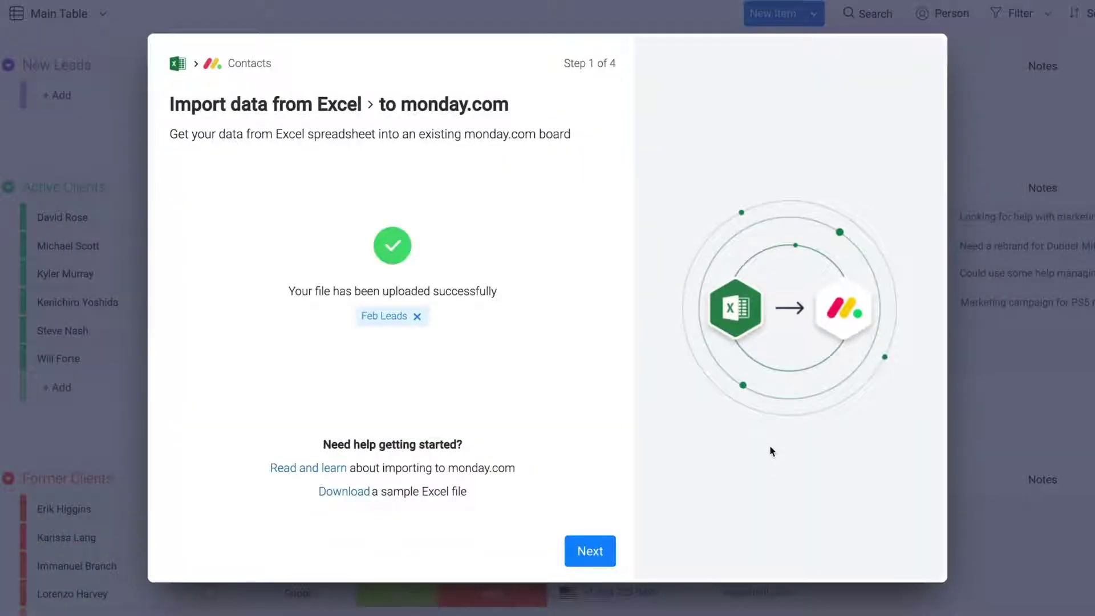
{"action": "left_click", "coordinate": [593, 551]}
{"action": "left_click", "coordinate": [422, 216]}
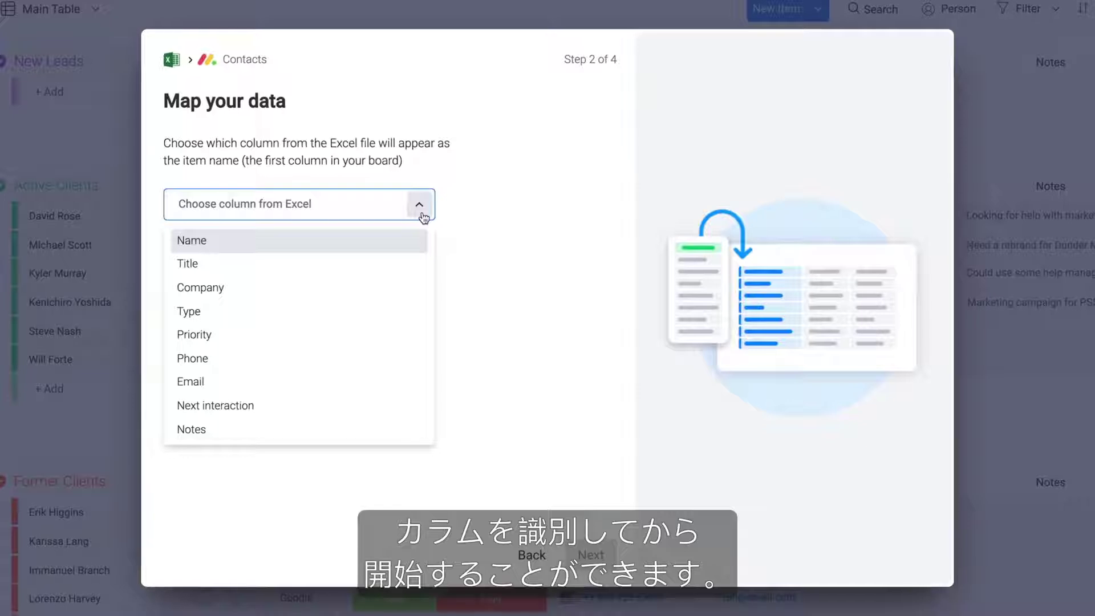
{"action": "left_click", "coordinate": [345, 243]}
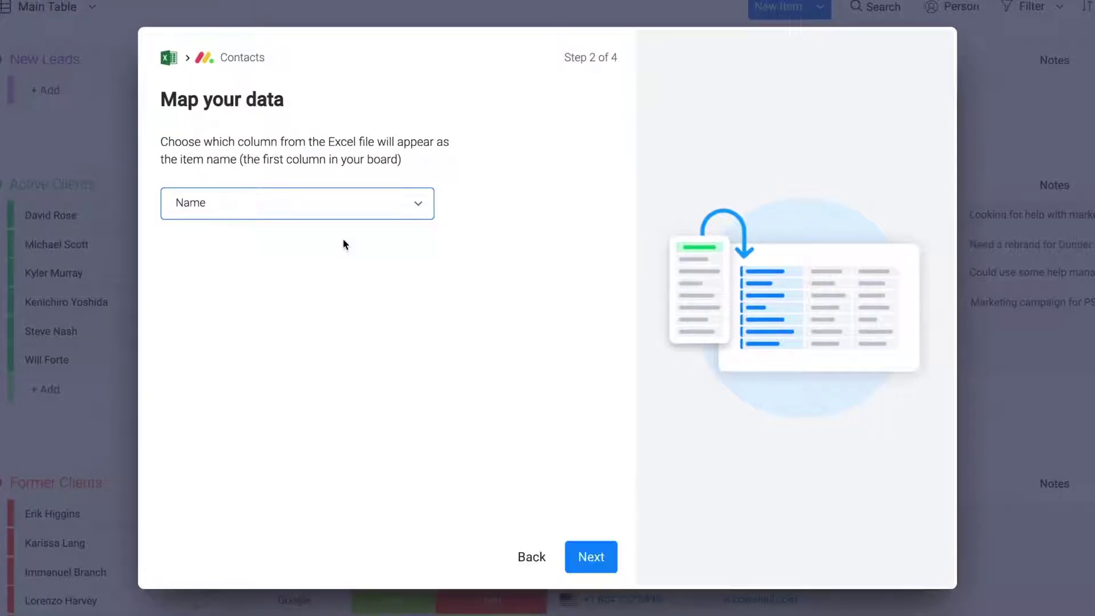
{"action": "left_click", "coordinate": [591, 557]}
Map the Title, Company, Type and Notes columns to their matching board columns.
{"action": "left_click", "coordinate": [592, 277]}
{"action": "left_click", "coordinate": [558, 314]}
{"action": "left_click", "coordinate": [593, 342]}
{"action": "left_click", "coordinate": [557, 399]}
{"action": "left_click", "coordinate": [597, 406]}
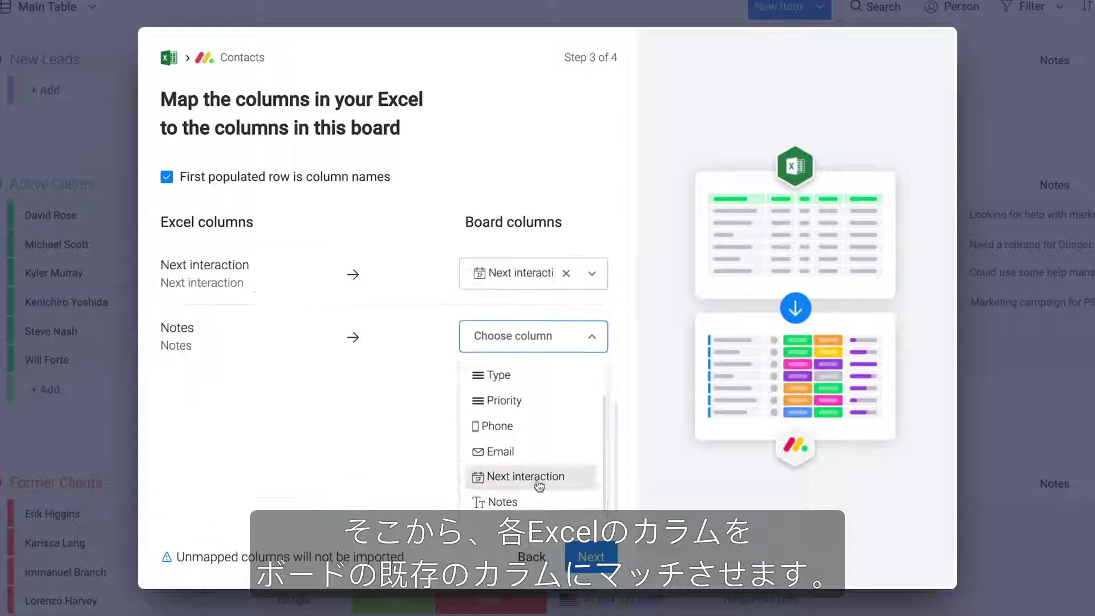
{"action": "left_click", "coordinate": [538, 502]}
Import the contacts as new items and move the first lead into Active Clients.
{"action": "left_click", "coordinate": [609, 562]}
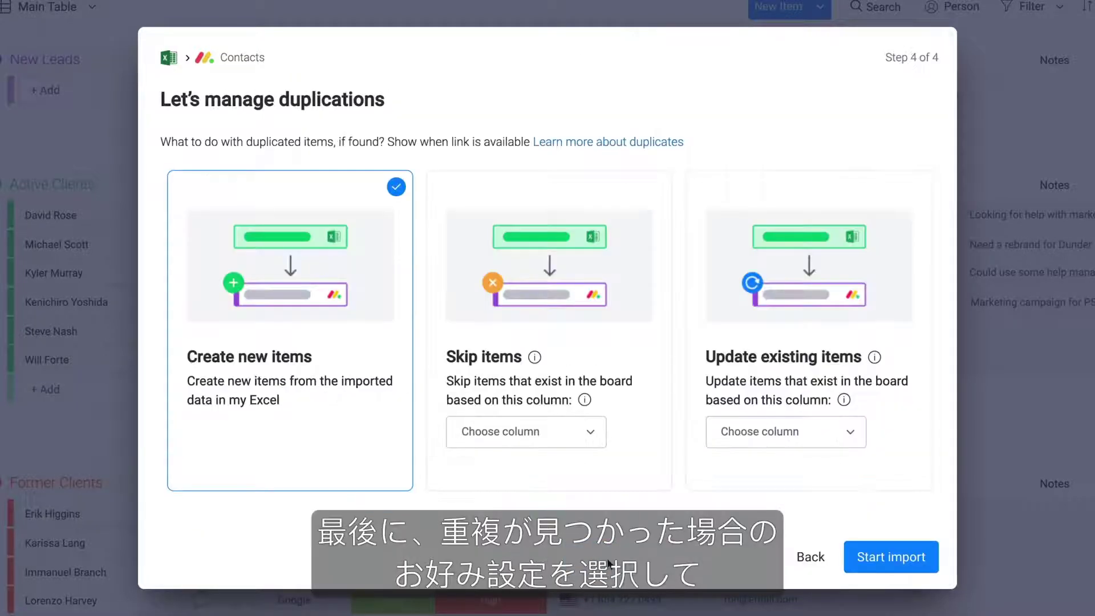
{"action": "left_click", "coordinate": [904, 571]}
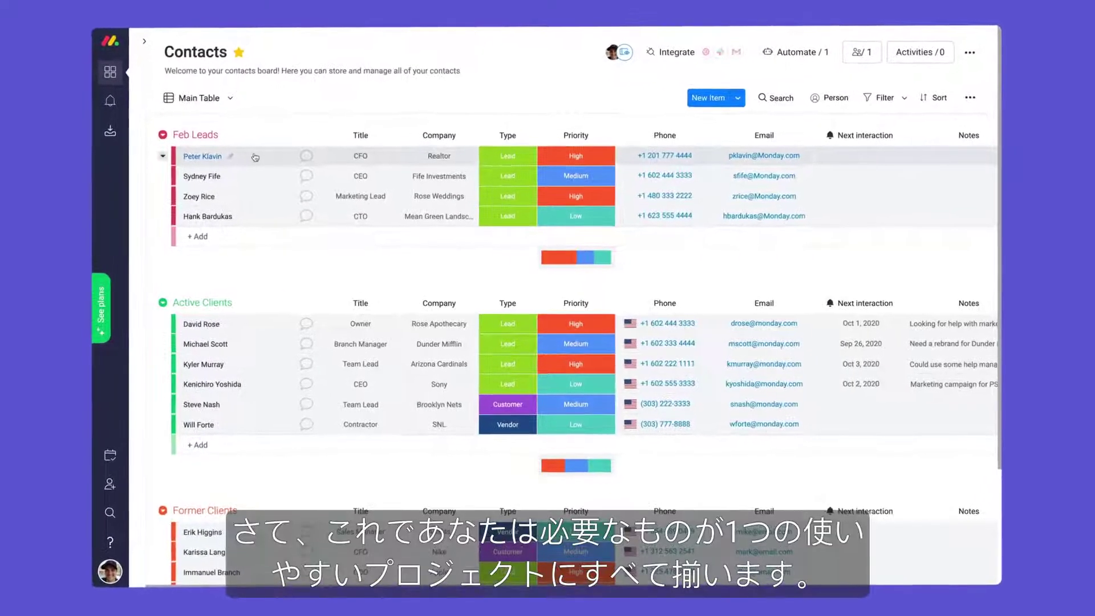
{"action": "left_click_drag", "start_coordinate": [253, 156], "coordinate": [240, 309]}
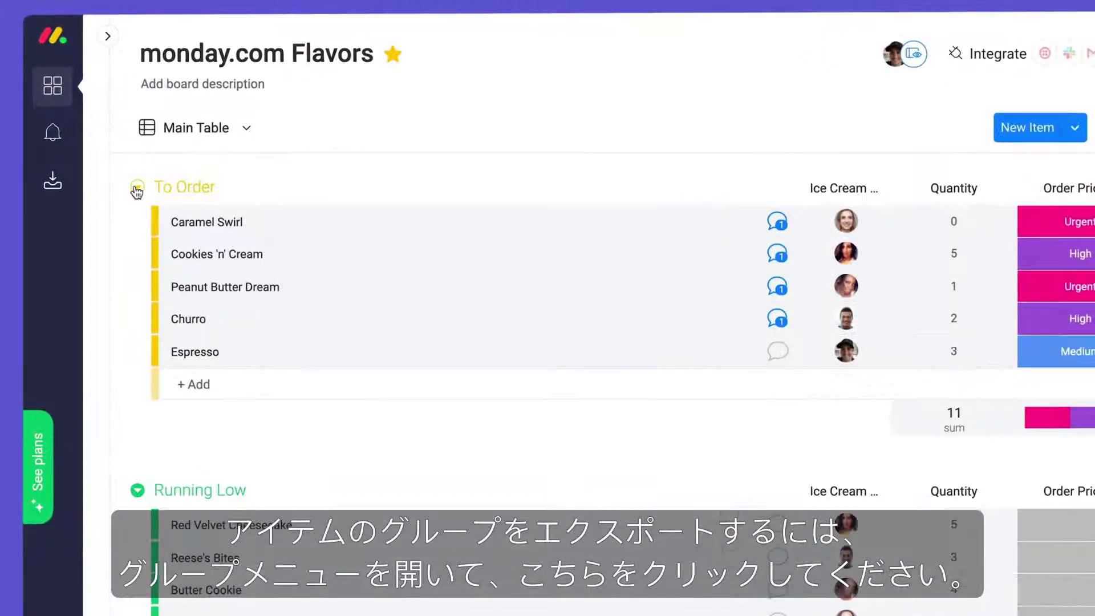
Export the monday.com Flavors board to Excel and view the exported updates sheet.
{"action": "left_click", "coordinate": [137, 189]}
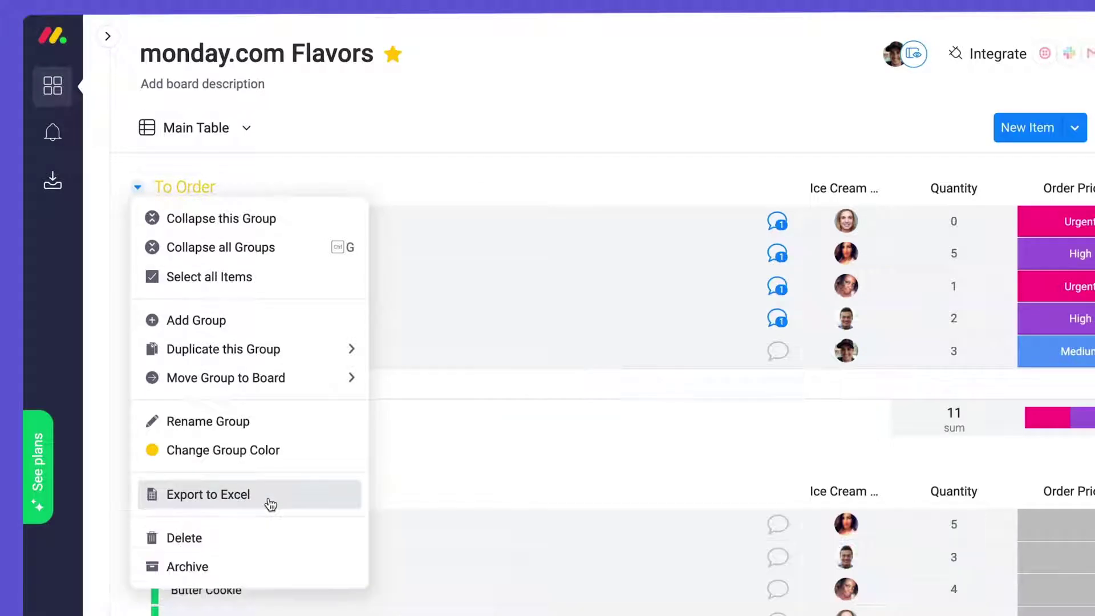
{"action": "left_click", "coordinate": [954, 420]}
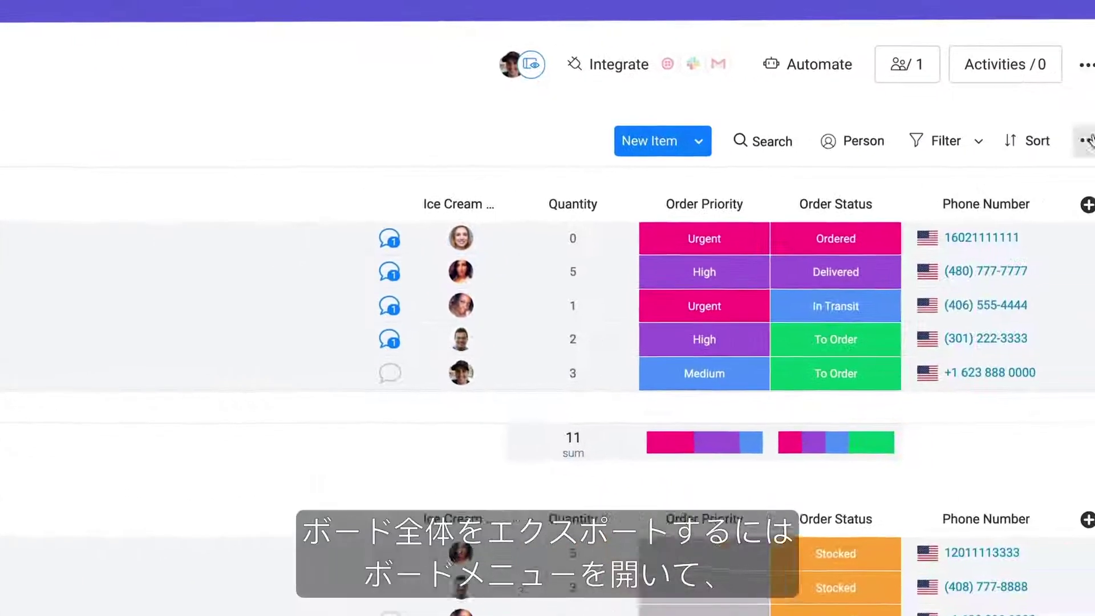
{"action": "left_click", "coordinate": [1005, 72]}
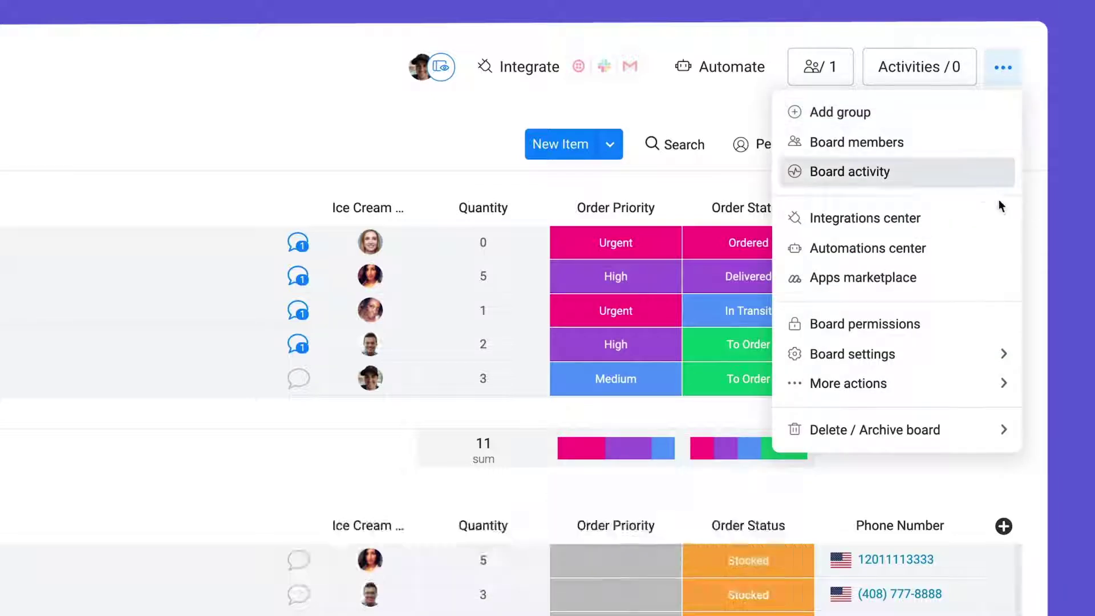
{"action": "mouse_move", "coordinate": [926, 389]}
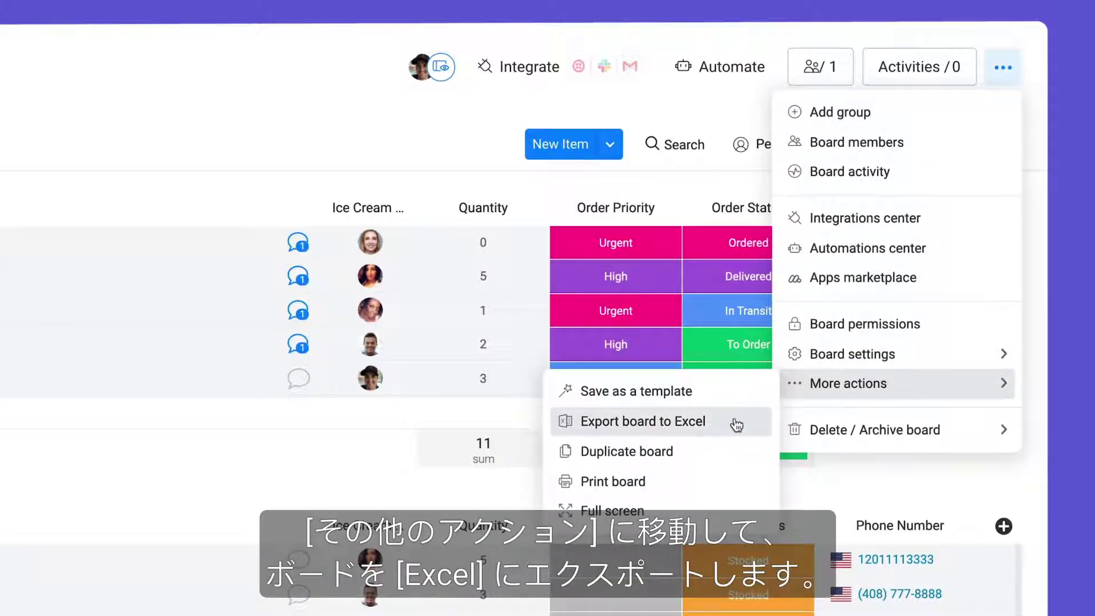
{"action": "left_click", "coordinate": [731, 428]}
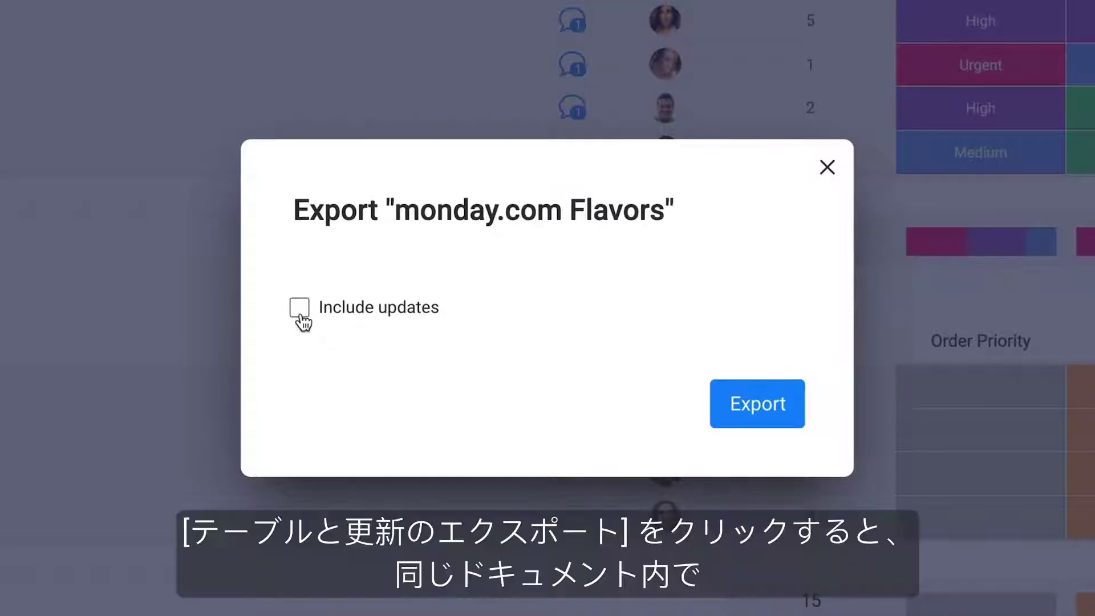
{"action": "left_click", "coordinate": [771, 427]}
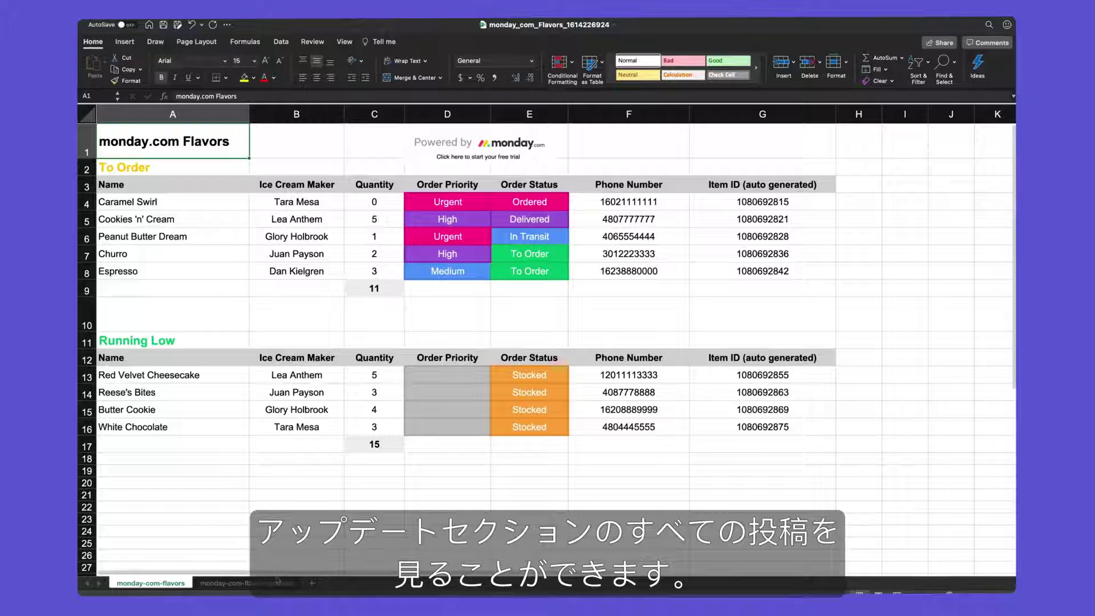
{"action": "left_click", "coordinate": [273, 581]}
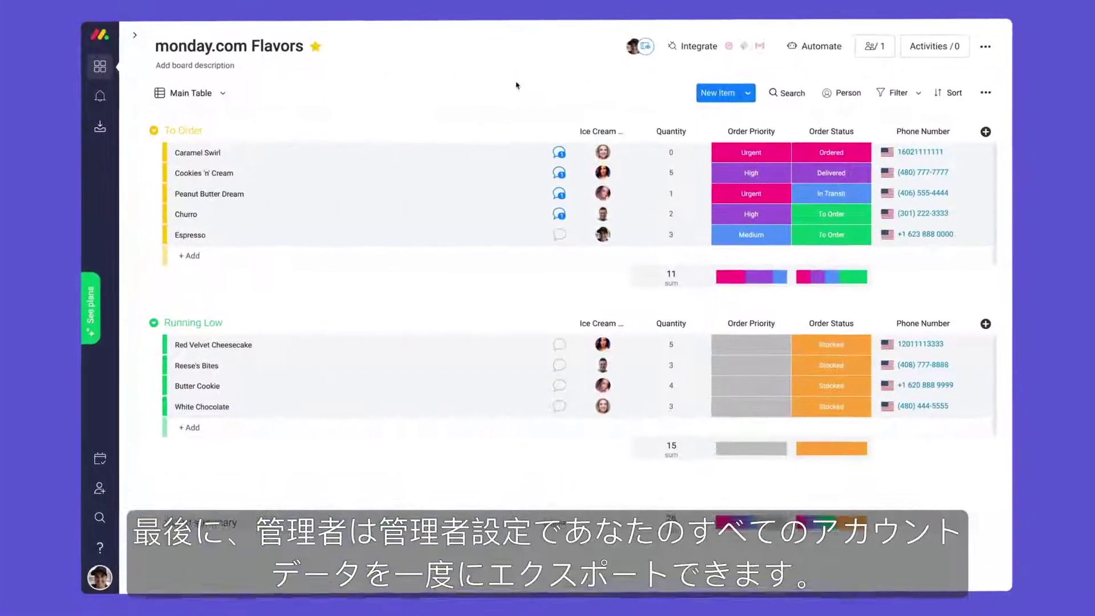
Go to Admin settings' Account tab, where Export account data is available.
{"action": "left_click", "coordinate": [96, 580]}
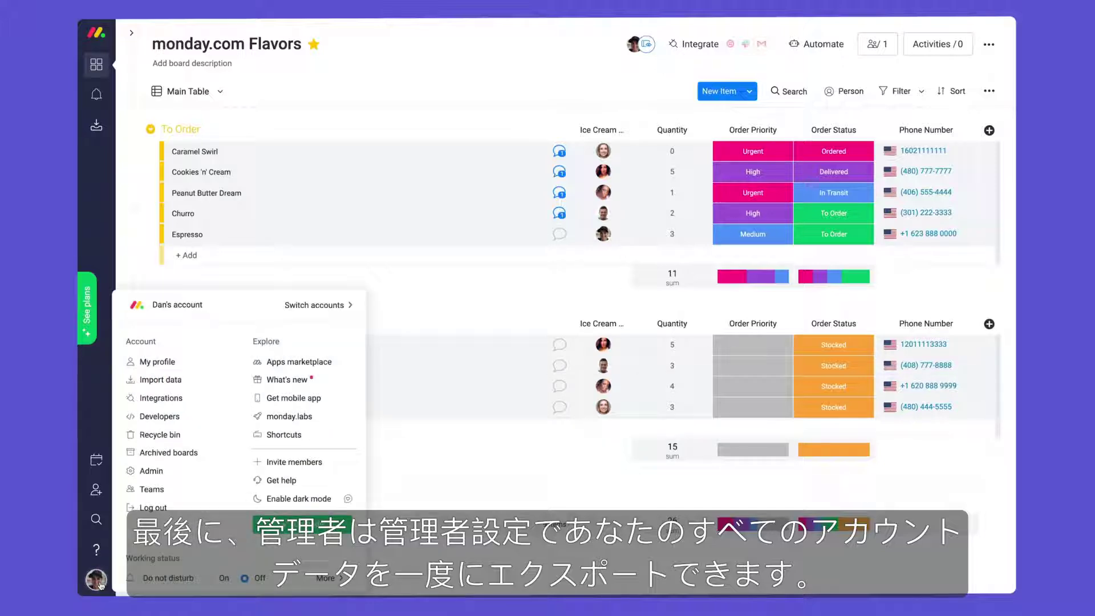
{"action": "left_click", "coordinate": [189, 476]}
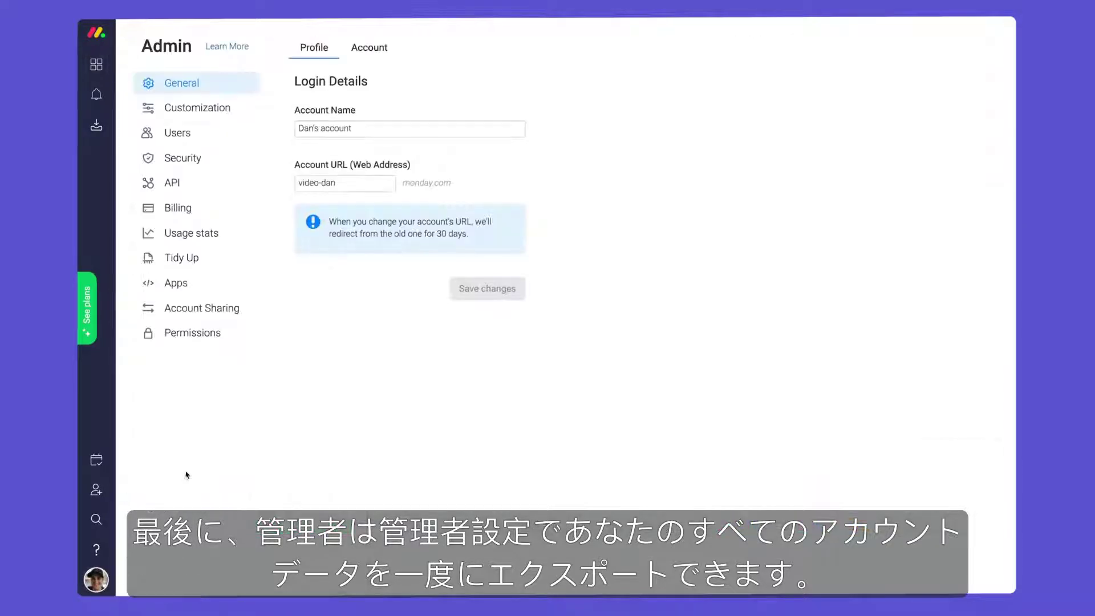
{"action": "left_click", "coordinate": [382, 50]}
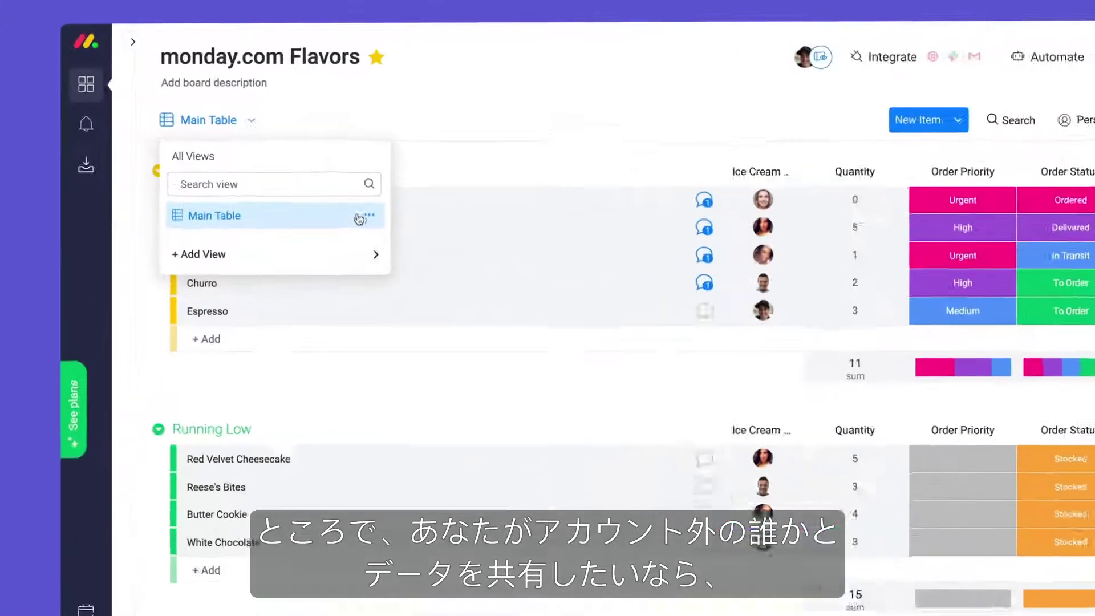
Share the Main Table view through a public shareable link and preview the read-only page.
{"action": "left_click", "coordinate": [308, 163]}
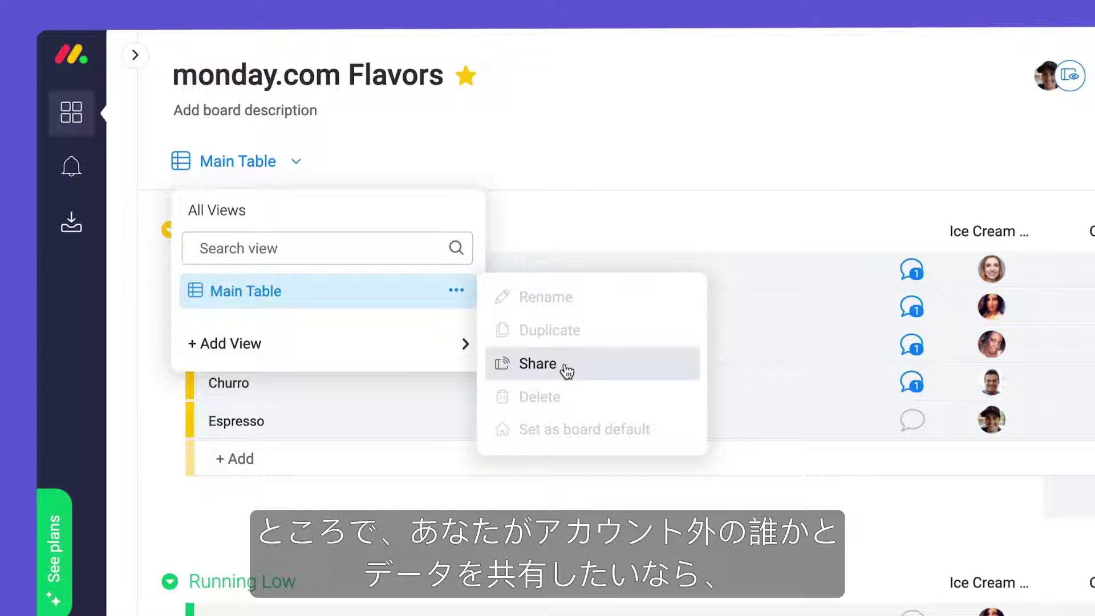
{"action": "left_click", "coordinate": [568, 372]}
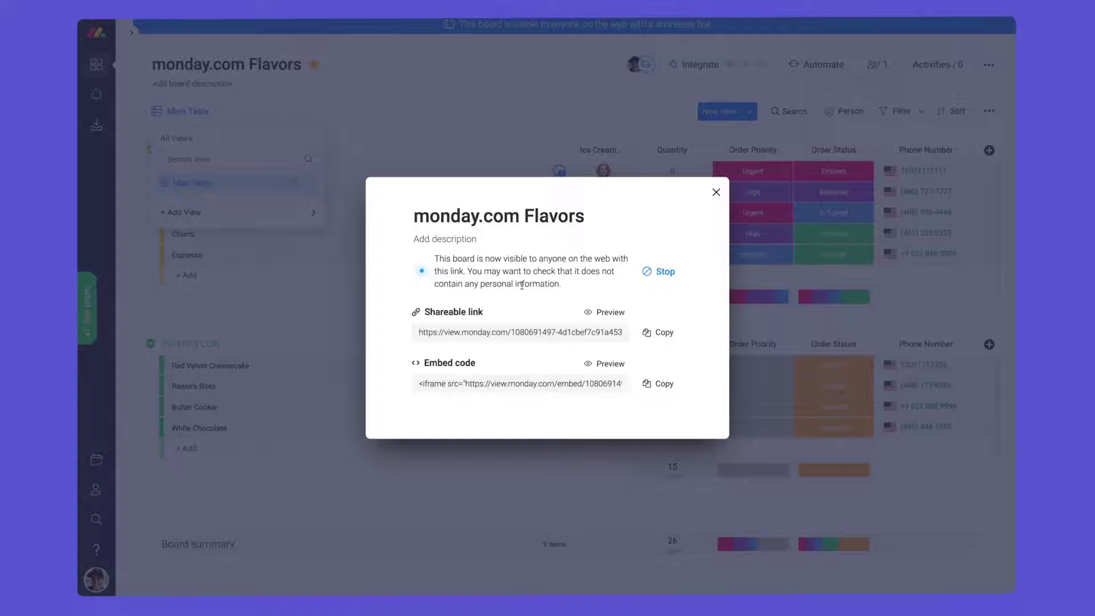
{"action": "left_click", "coordinate": [604, 312]}
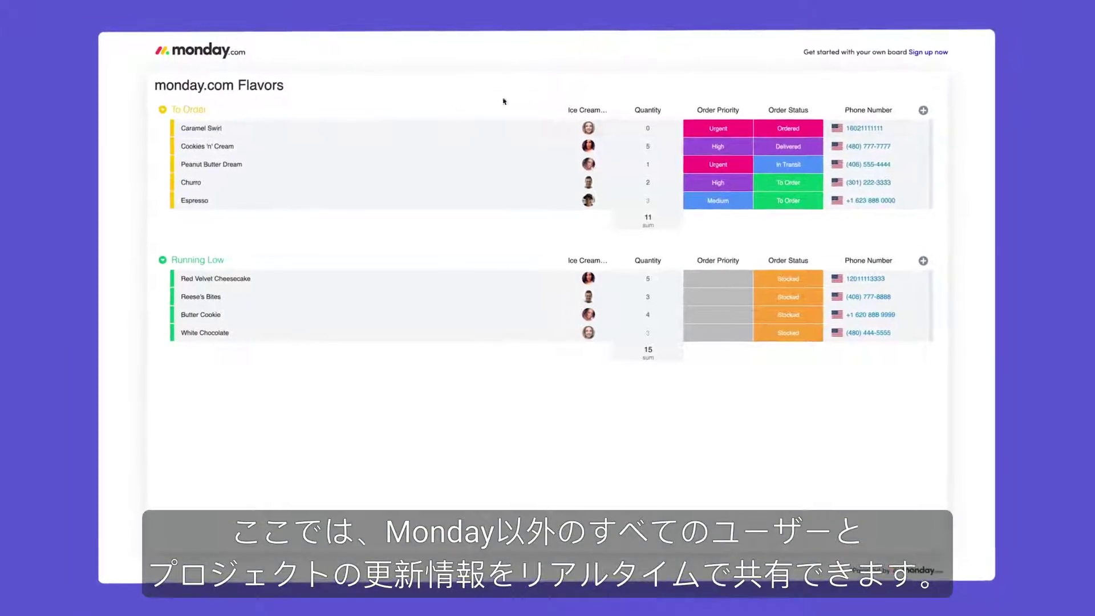